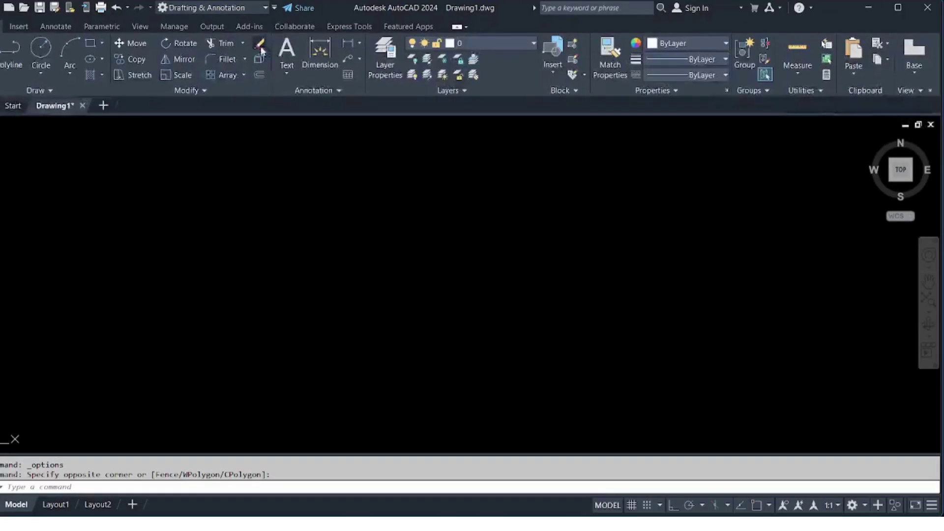
# - Show the menu bar using the Quick Access Toolbar customization options and hide it again
pyautogui.click(279, 18)
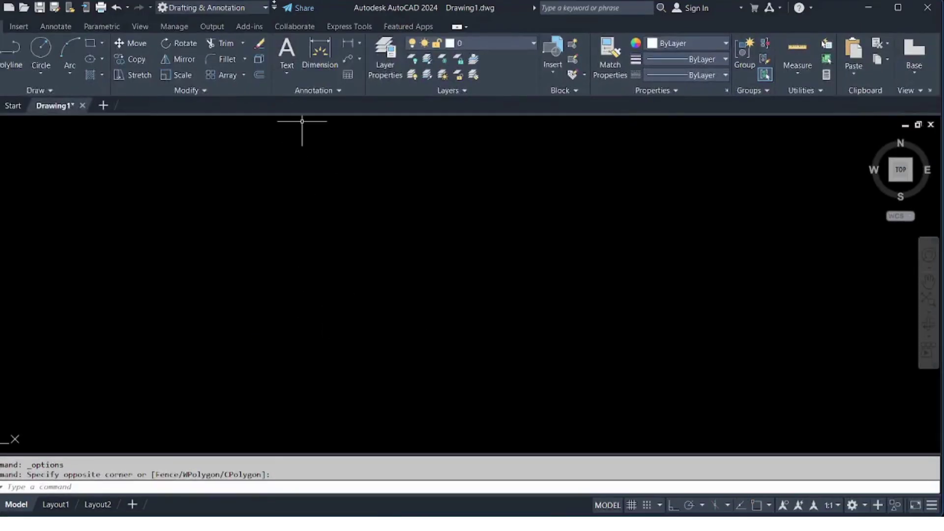
pyautogui.click(275, 8)
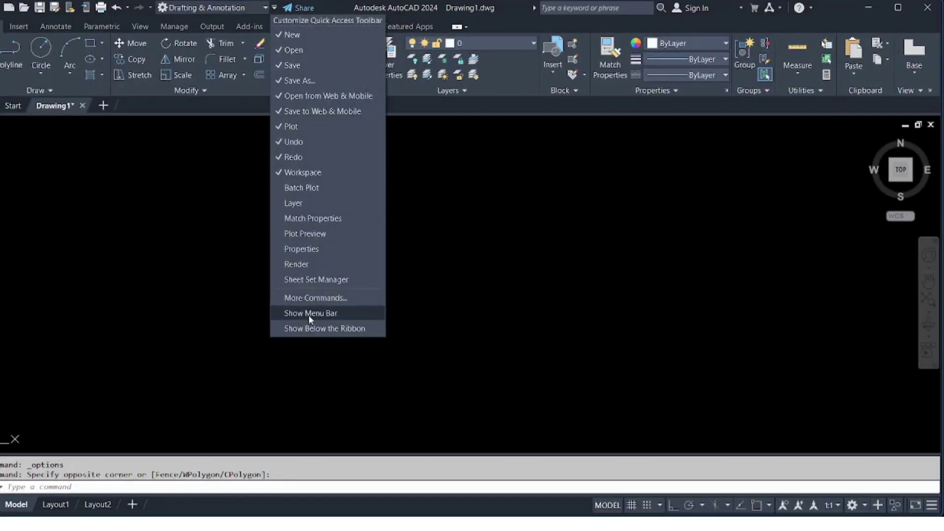
pyautogui.click(309, 315)
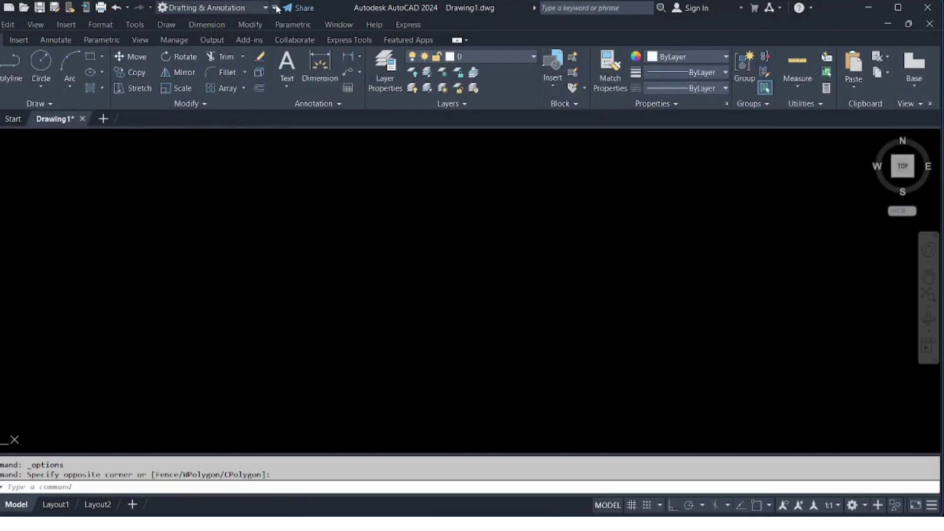
pyautogui.click(584, 18)
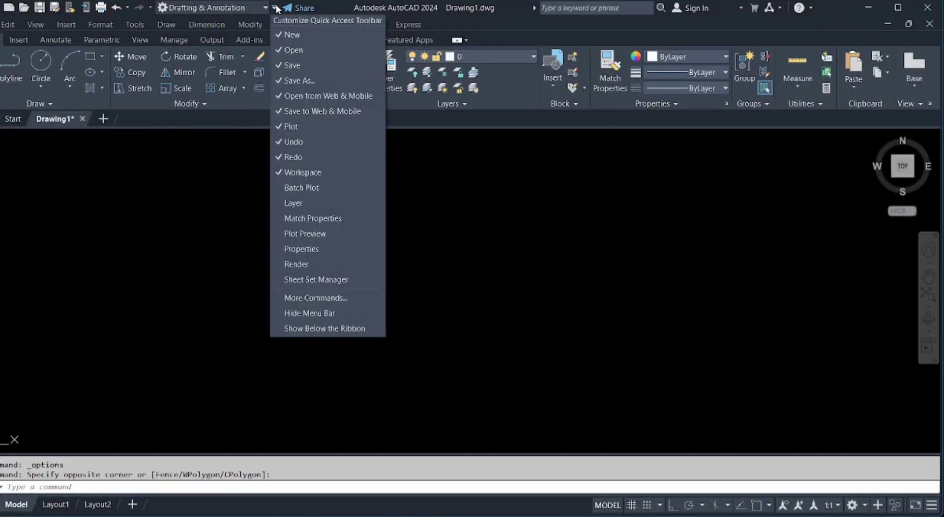
pyautogui.click(335, 314)
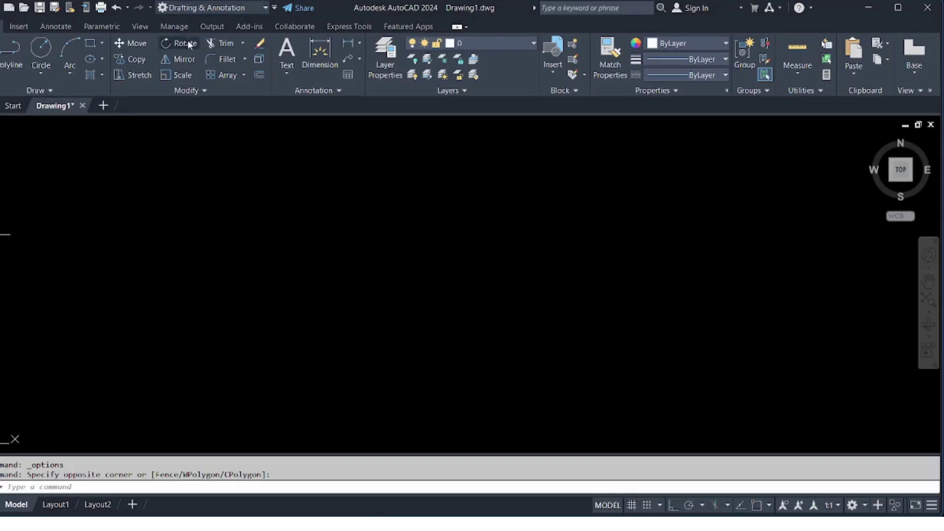
# - Set the MENUBAR system variable to 1 to display the menu bar
pyautogui.click(63, 488)
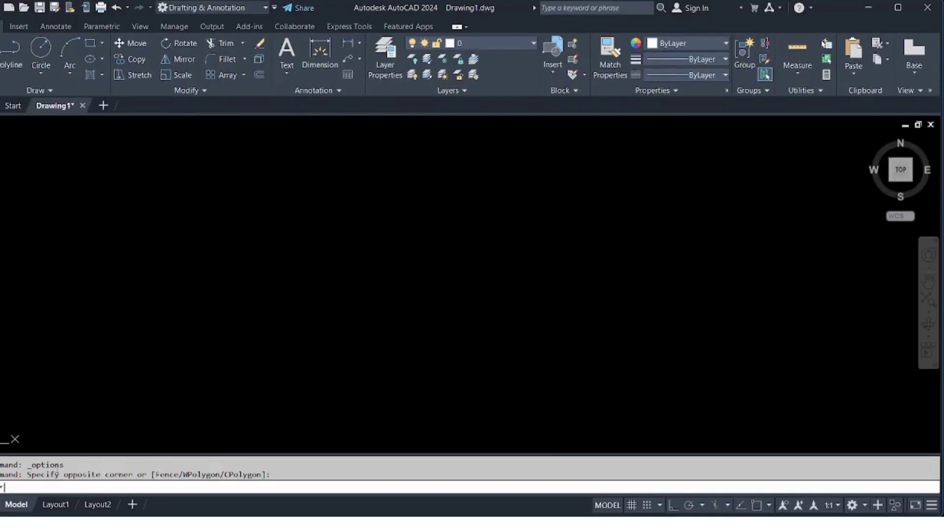
pyautogui.write('MEN')
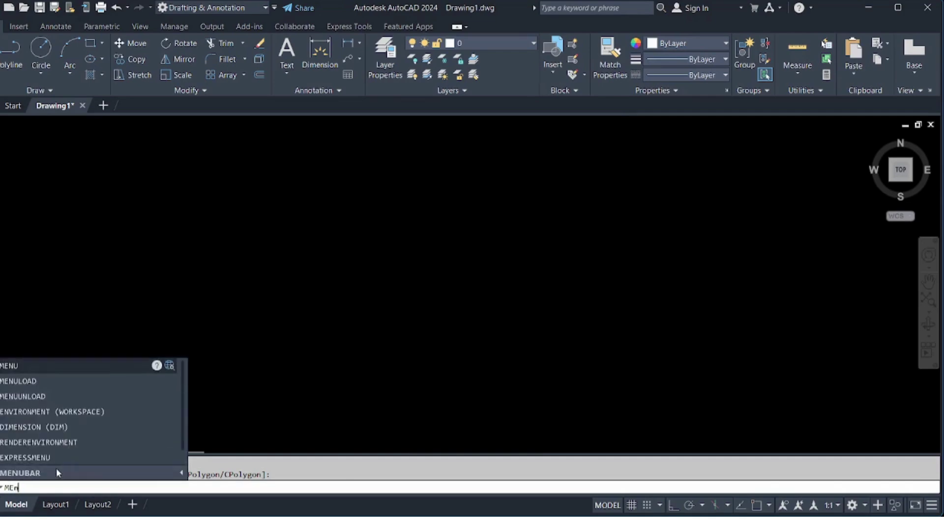
pyautogui.write('UBAR')
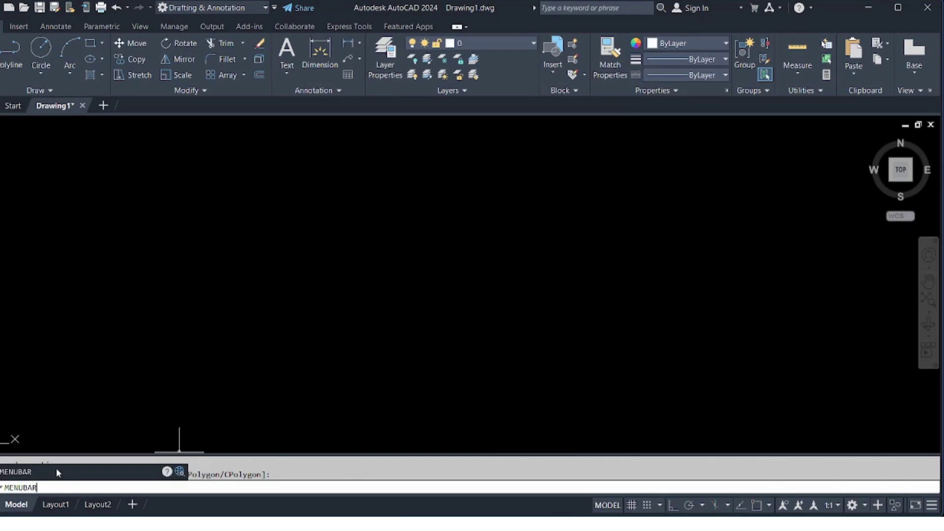
pyautogui.press('Return')
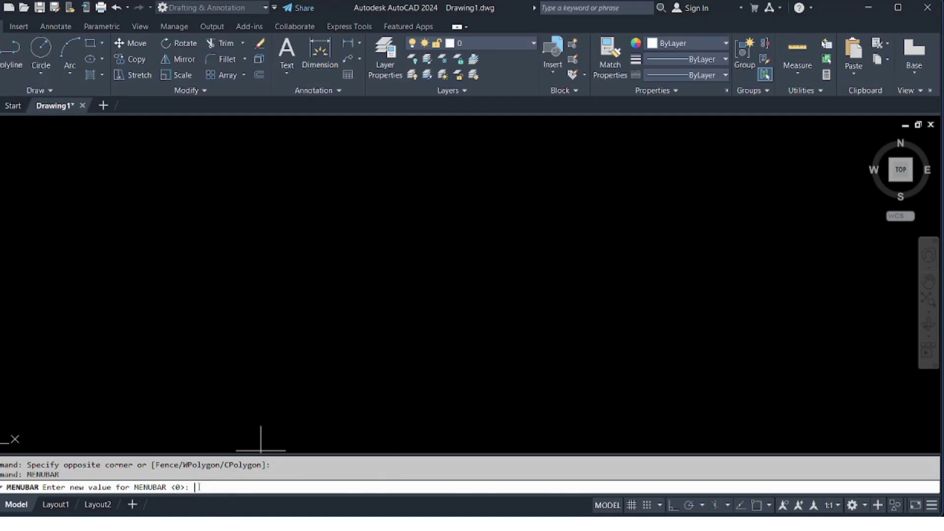
pyautogui.write('1')
pyautogui.press('Return')
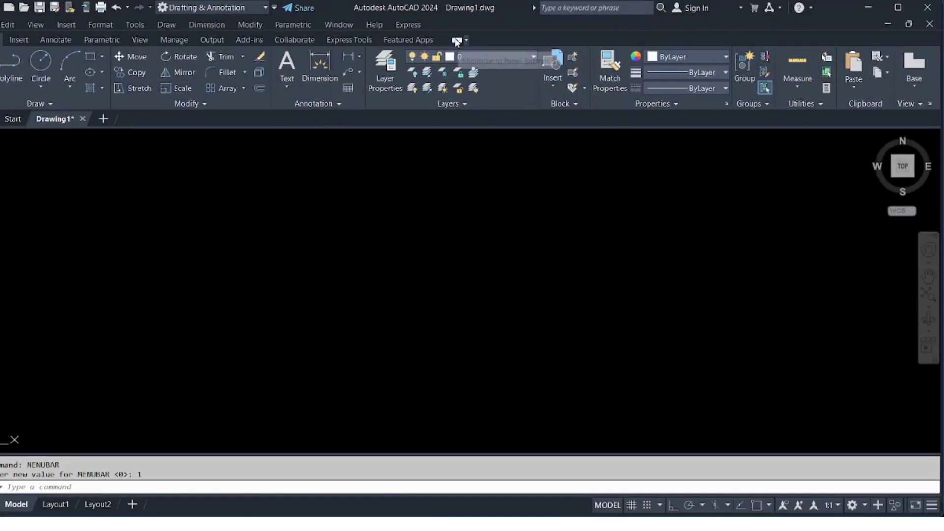
# - Cycle the ribbon through its minimized display states and leave it minimized to tab names only
pyautogui.click(457, 42)
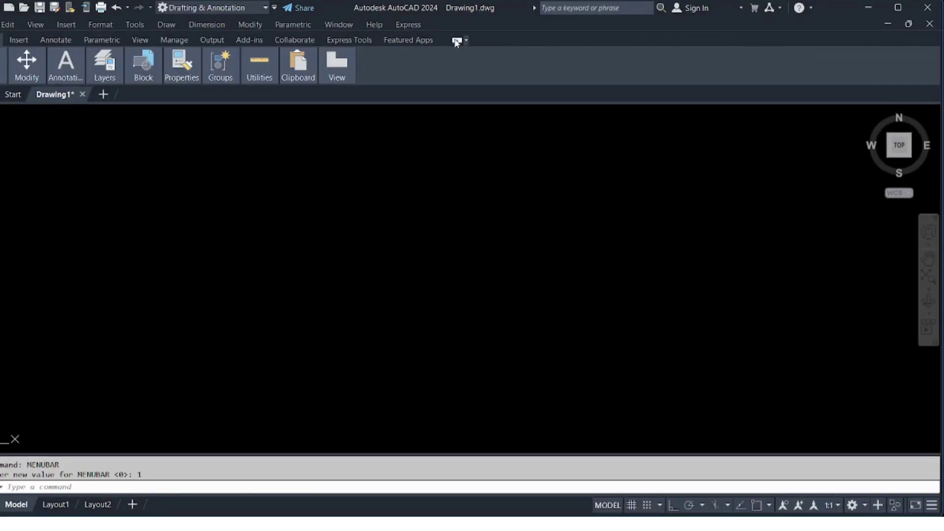
pyautogui.click(456, 41)
pyautogui.click(457, 41)
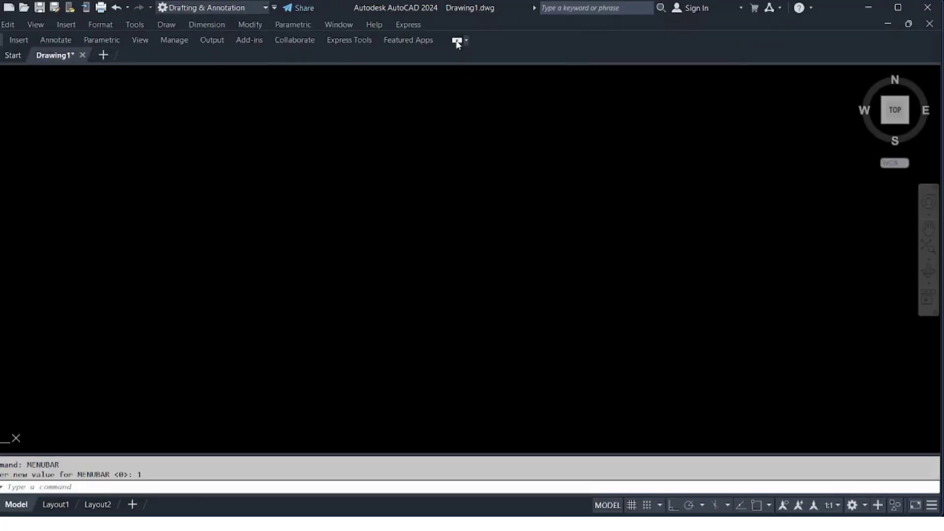
pyautogui.click(457, 42)
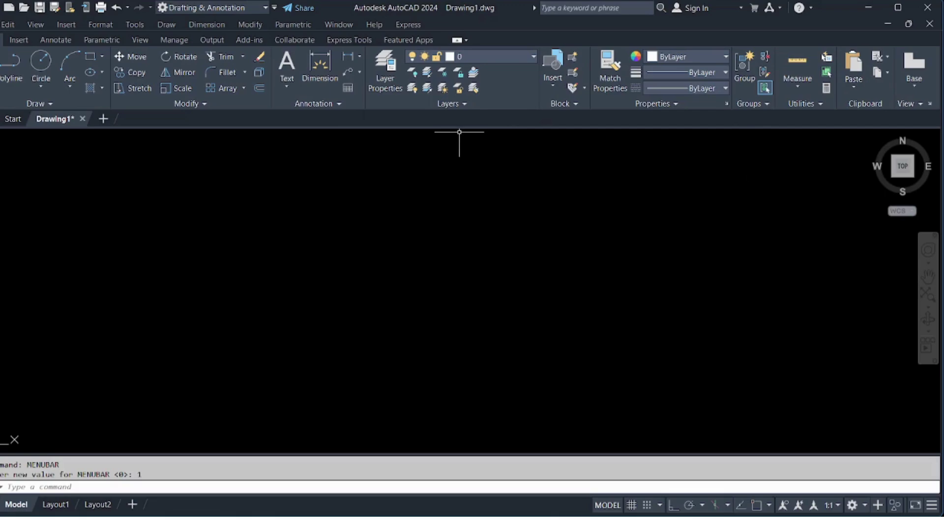
pyautogui.click(457, 42)
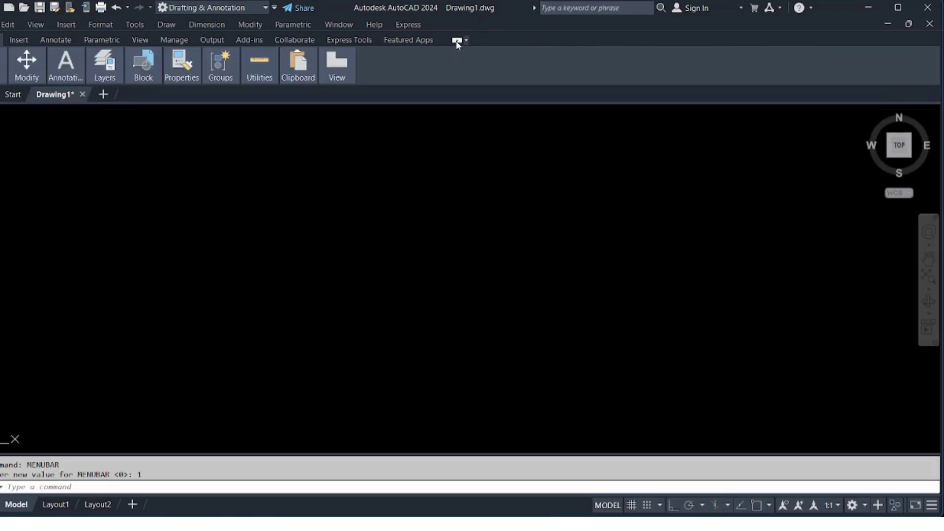
pyautogui.click(457, 42)
pyautogui.click(457, 42)
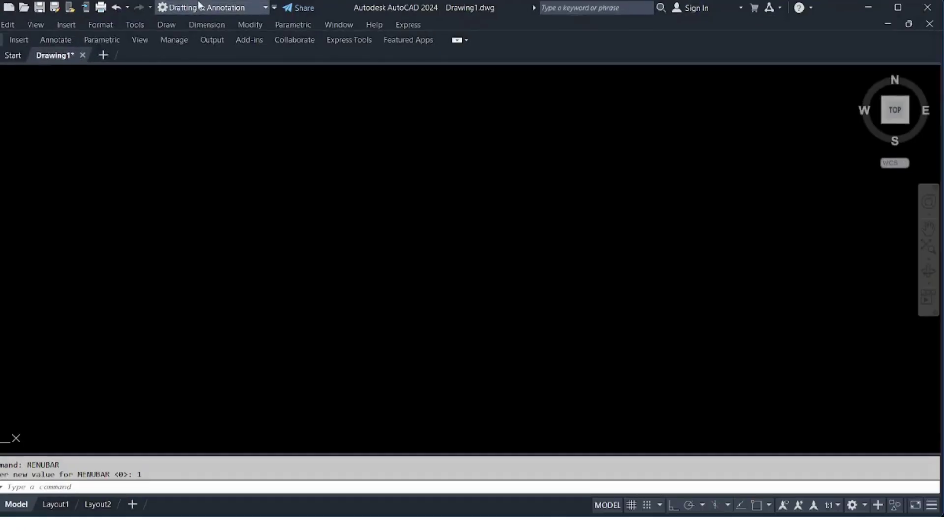
# - Switch the workspace to 3D Modeling
pyautogui.click(245, 8)
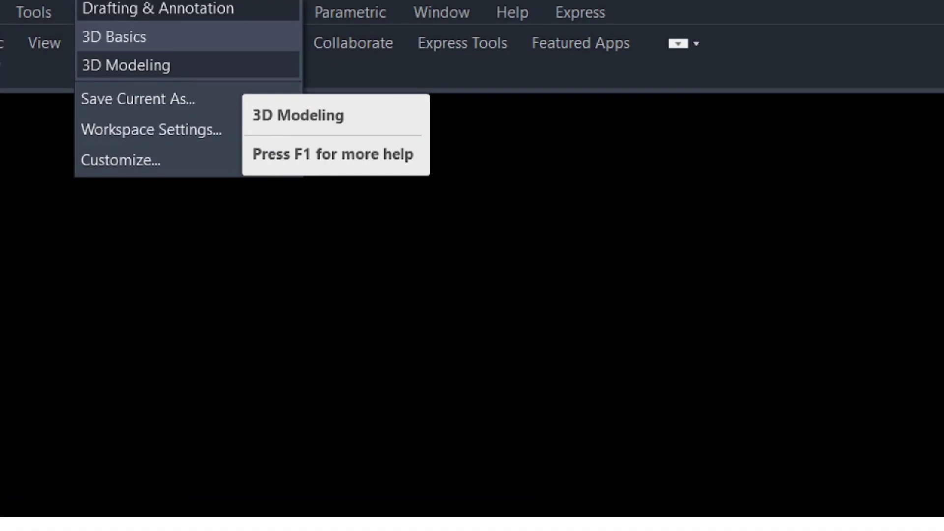
pyautogui.click(237, 66)
pyautogui.click(241, 9)
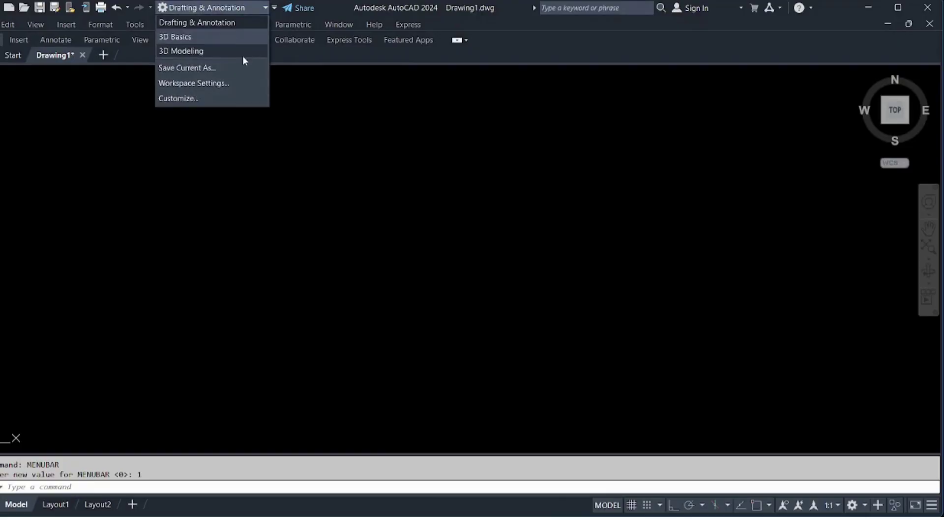
pyautogui.click(242, 52)
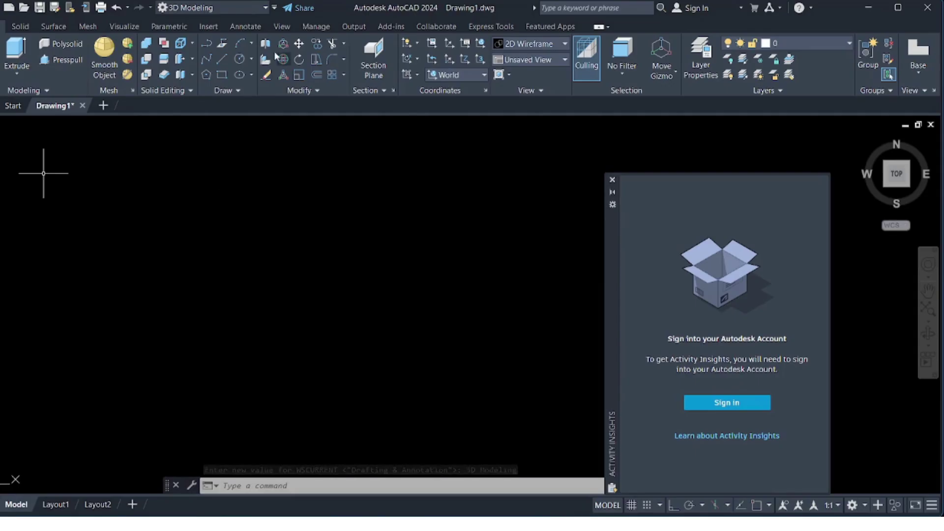
# - Switch the workspace back to Drafting & Annotation
pyautogui.click(266, 7)
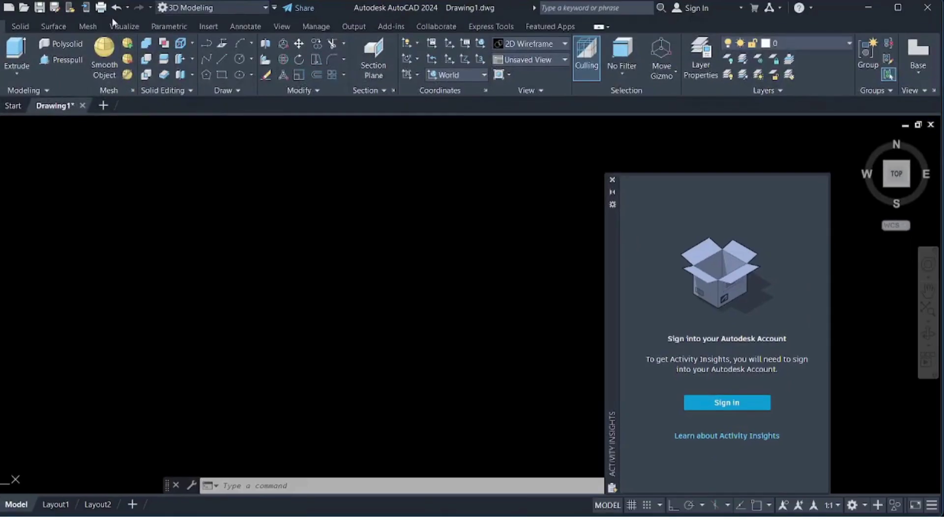
pyautogui.click(175, 9)
pyautogui.click(191, 23)
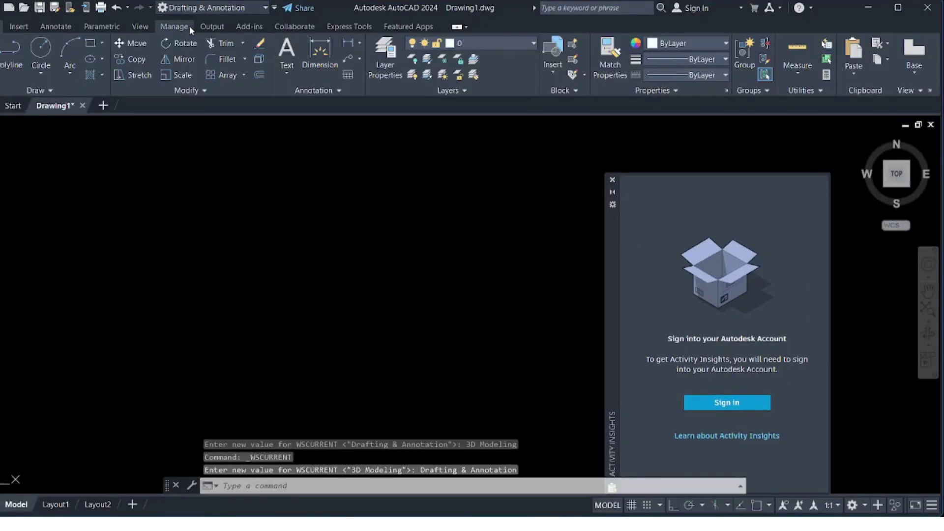
# - Close the Activity Insights palette and dock the floating command line below the drawing area
pyautogui.click(613, 180)
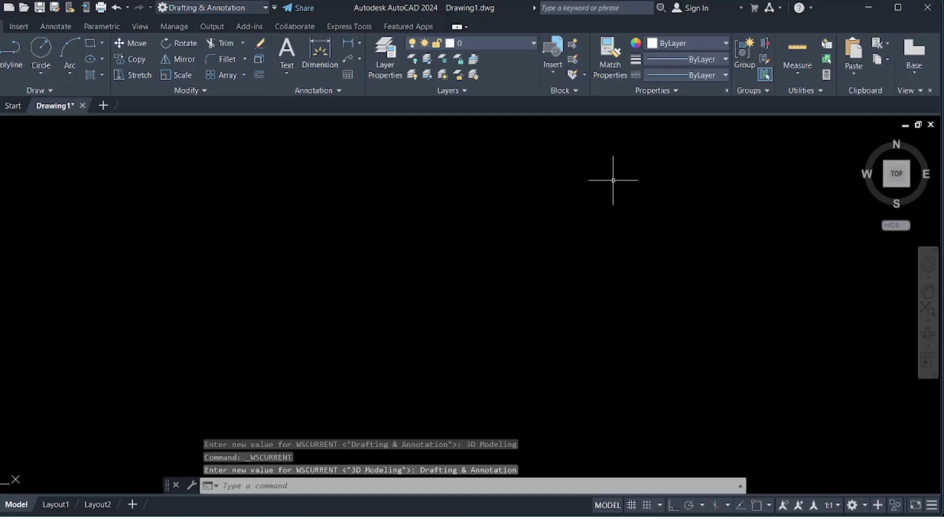
pyautogui.moveTo(167, 489); pyautogui.dragTo(169, 511)
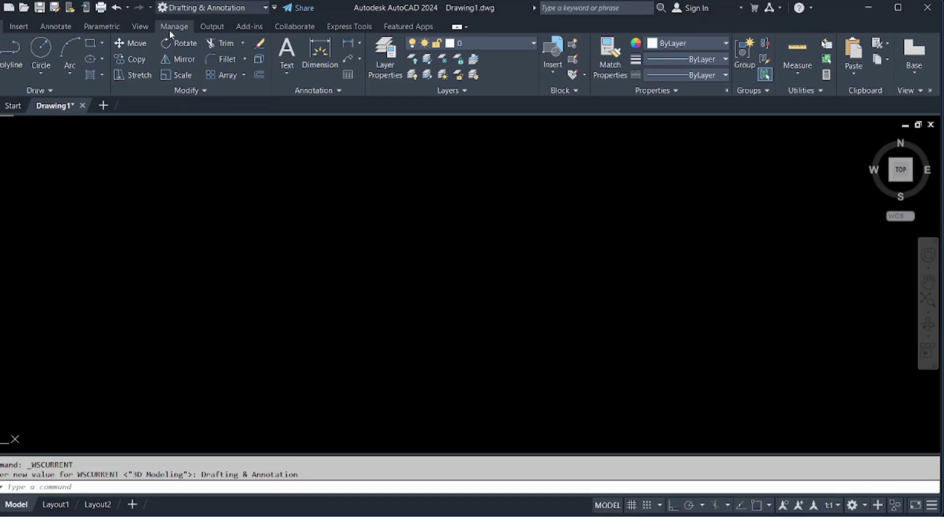
# - Examine which ribbon tabs and which Home tab panels can be shown or hidden
pyautogui.rightClick(243, 89)
pyautogui.moveTo(262, 100)
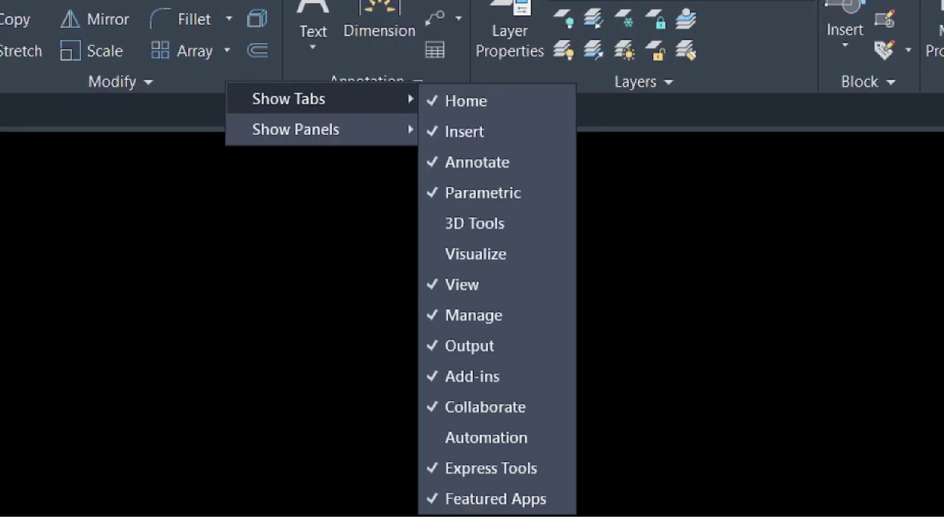
pyautogui.click(465, 101)
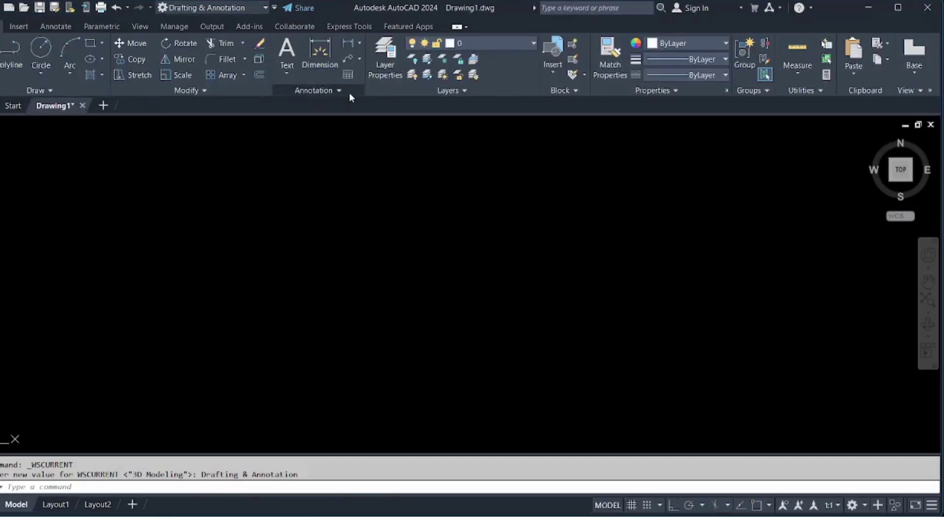
pyautogui.click(350, 95)
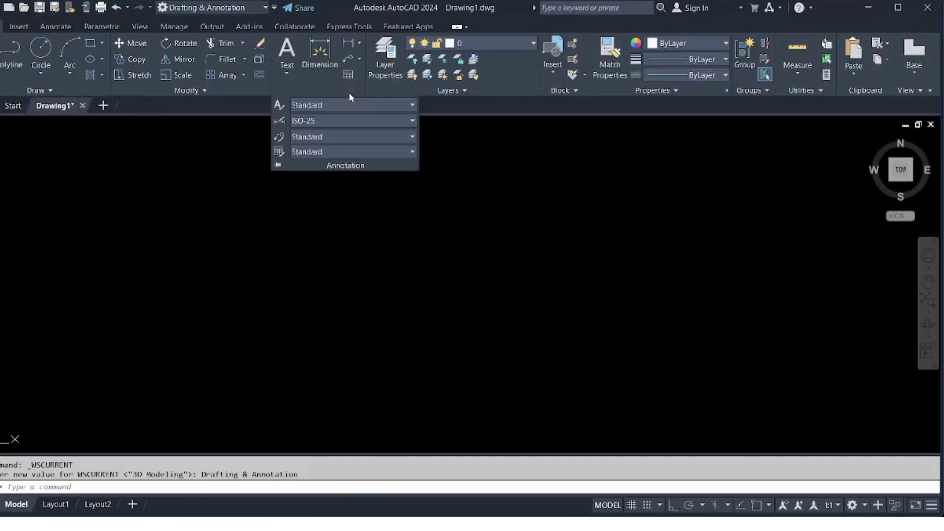
pyautogui.click(233, 152)
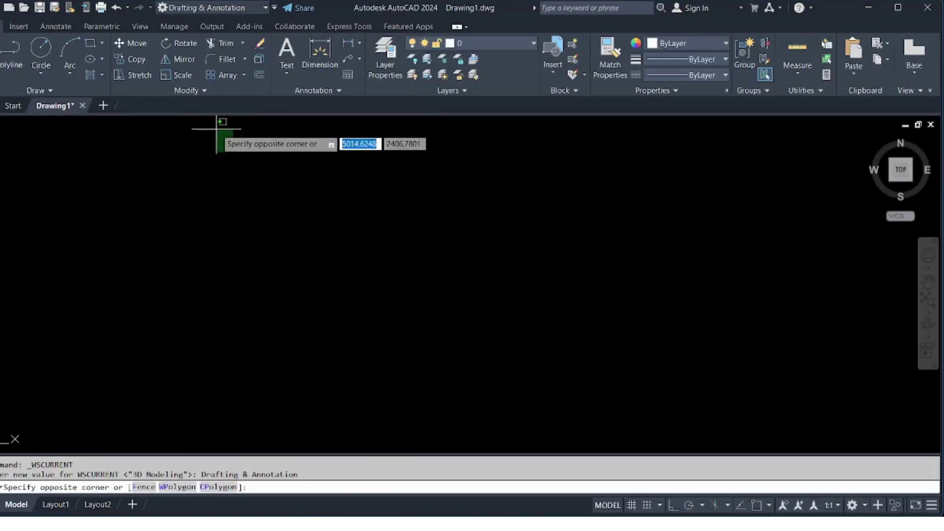
pyautogui.rightClick(283, 87)
pyautogui.moveTo(302, 117)
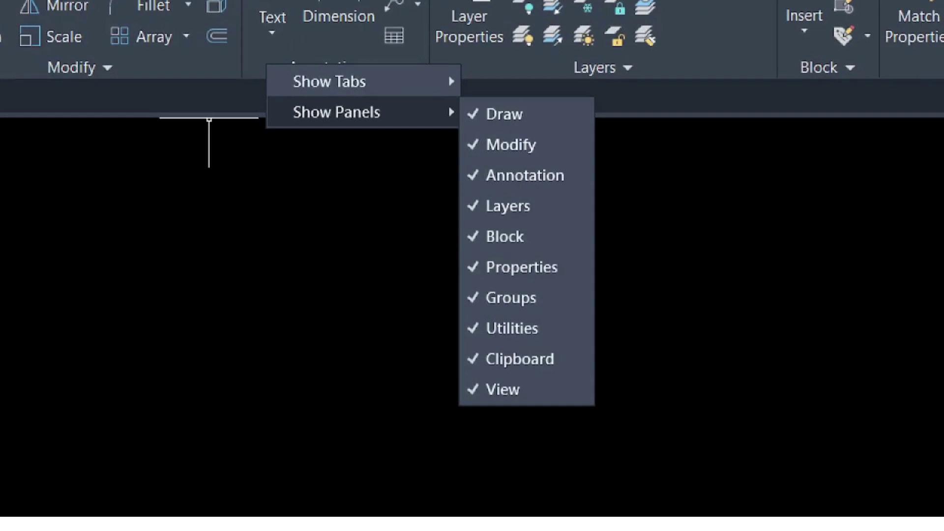
pyautogui.press('Escape')
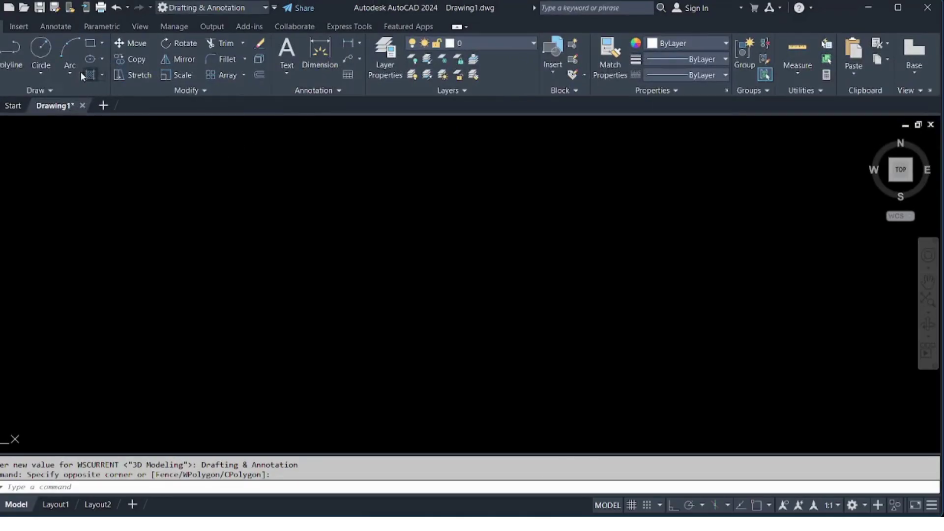
# - Hide the Draw panel from the Home ribbon
pyautogui.rightClick(282, 90)
pyautogui.moveTo(312, 119)
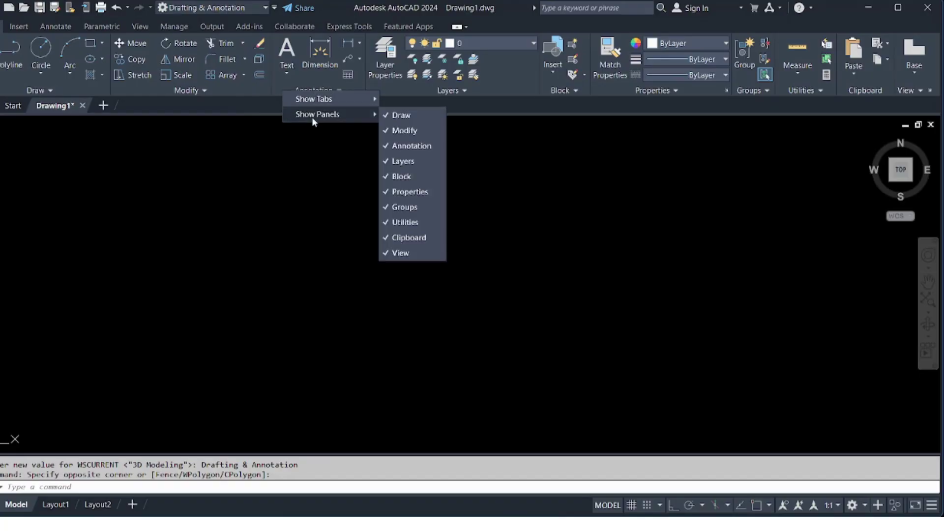
pyautogui.click(401, 115)
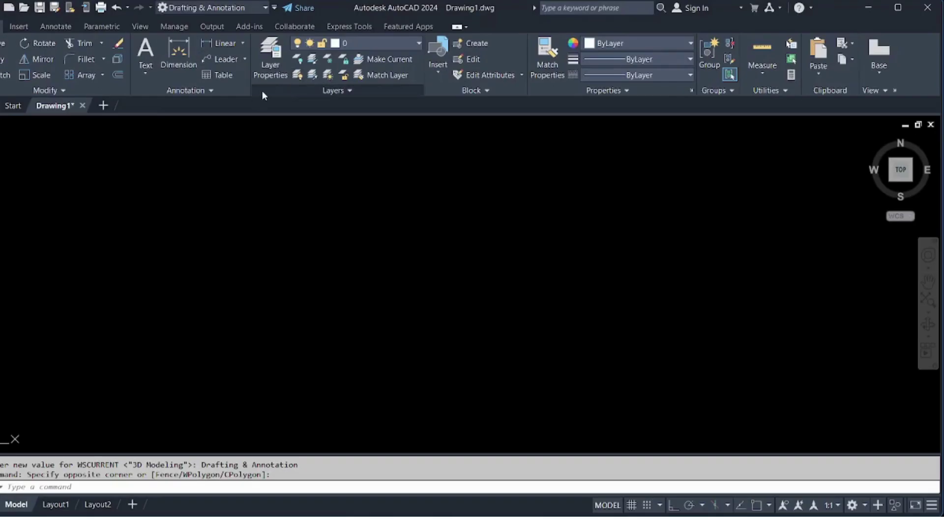
# - Display the hidden Draw panel on the Home ribbon again
pyautogui.rightClick(263, 93)
pyautogui.moveTo(296, 116)
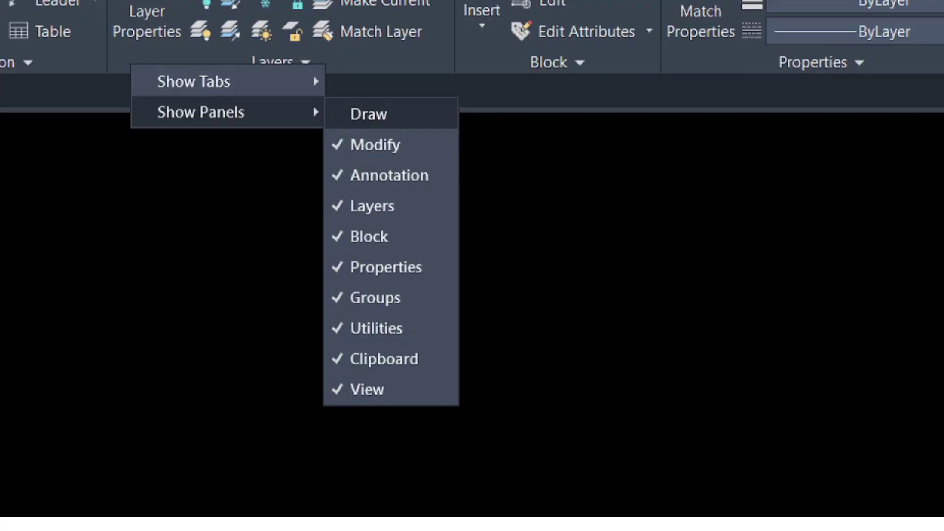
pyautogui.click(369, 115)
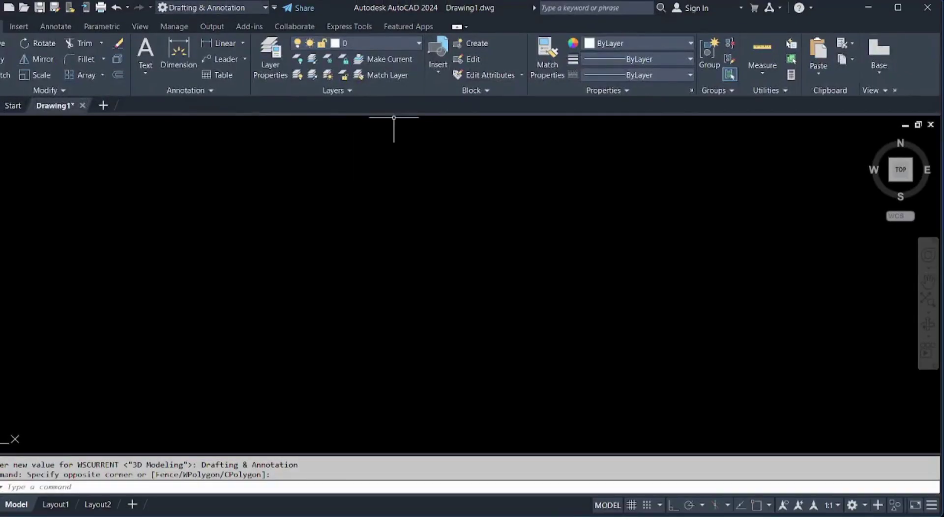
pyautogui.rightClick(289, 90)
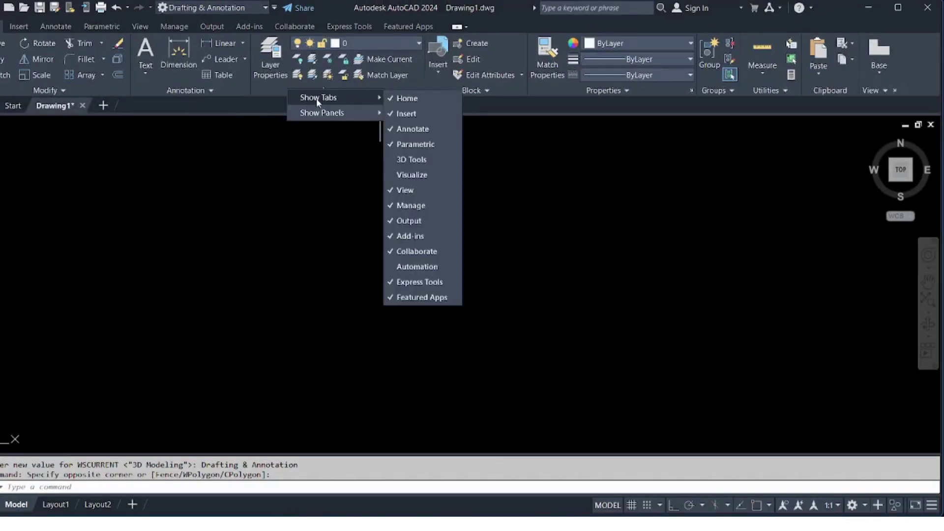
pyautogui.moveTo(327, 114)
pyautogui.click(405, 113)
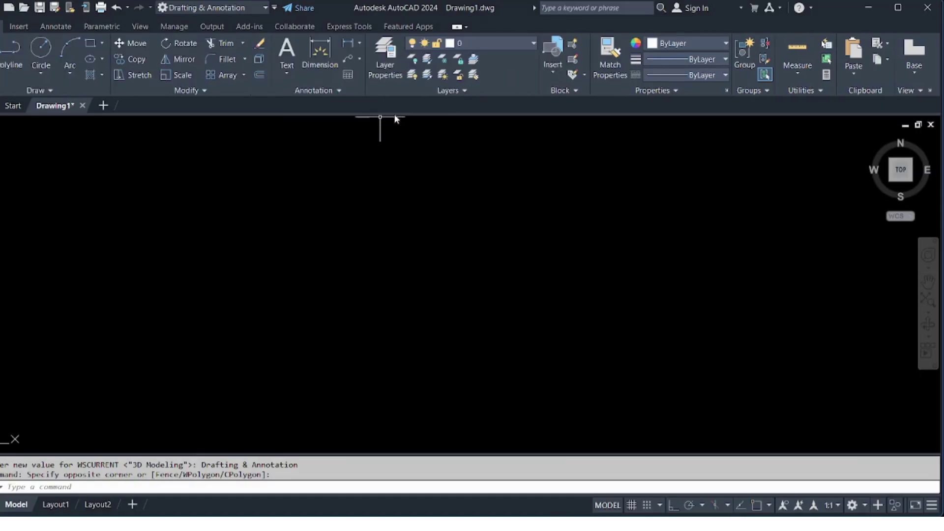
# - Show the classic menu bar above the ribbon
pyautogui.click(274, 8)
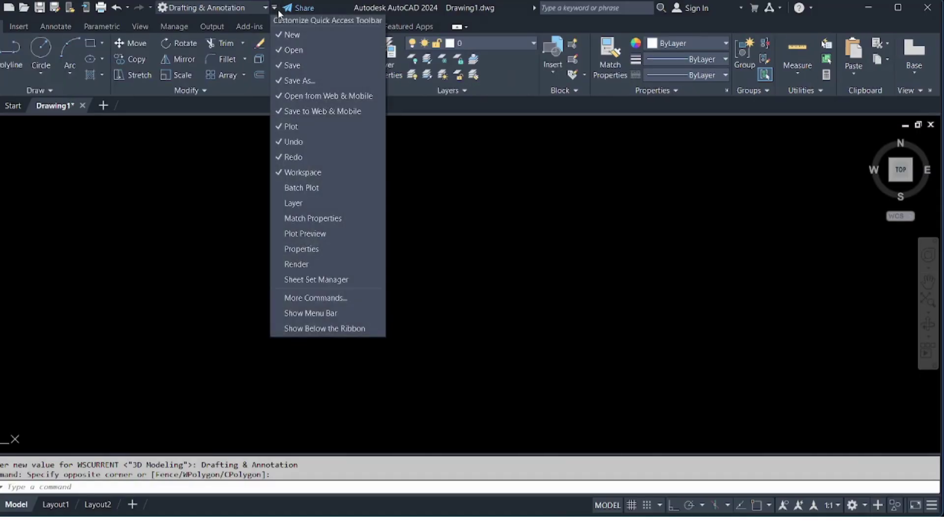
pyautogui.click(299, 310)
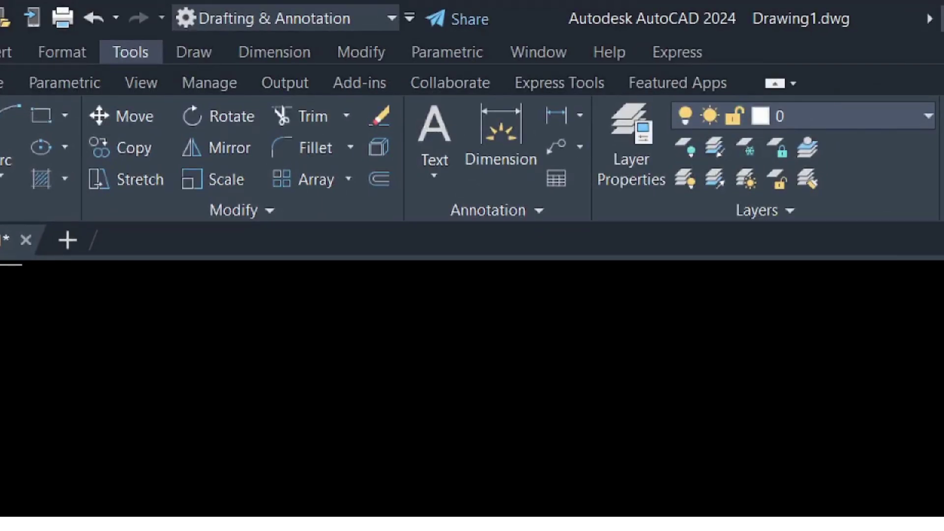
# - Display the AutoCAD Draw toolbar in the drawing area and close it again
pyautogui.click(130, 51)
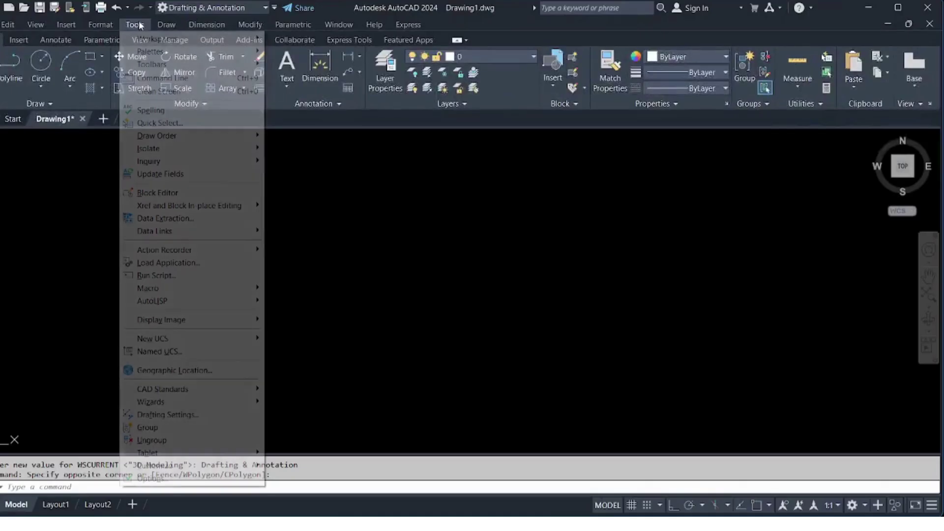
pyautogui.moveTo(205, 73)
pyautogui.moveTo(280, 65)
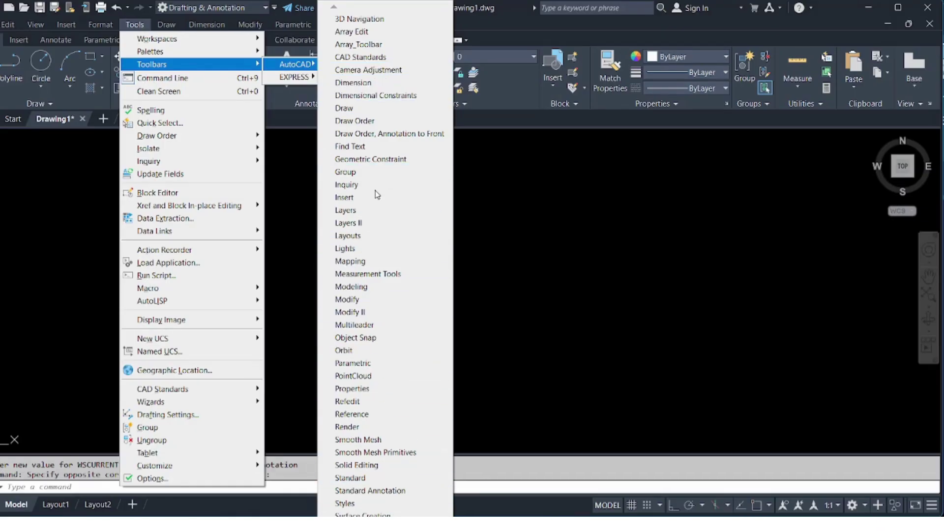
pyautogui.click(358, 109)
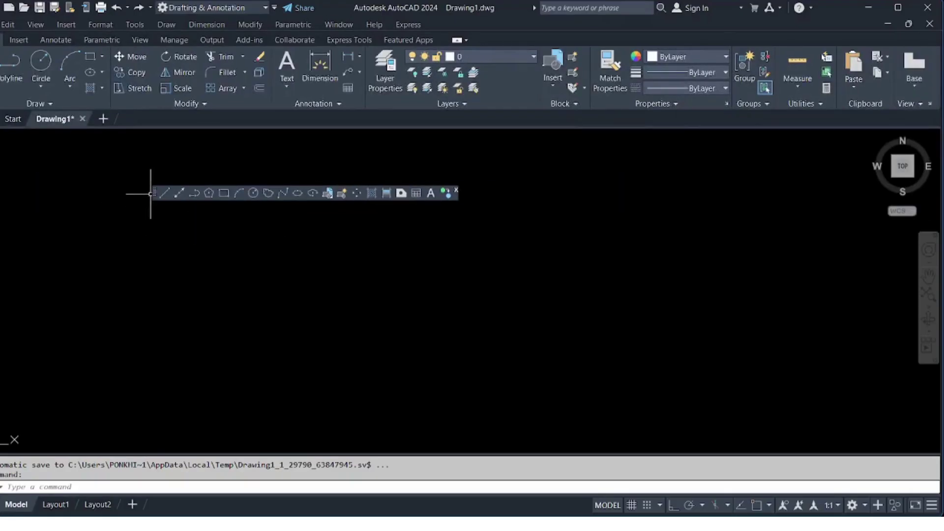
pyautogui.click(457, 192)
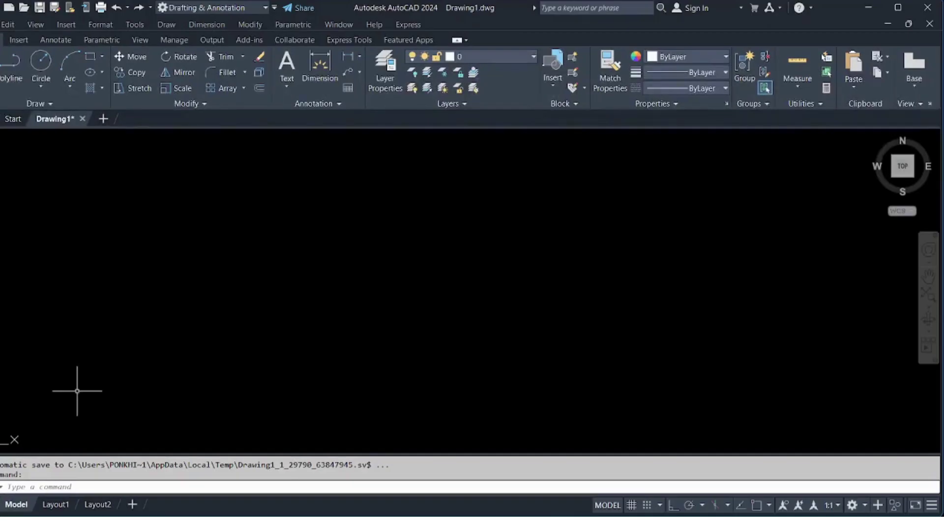
# - Set the crosshair size to 15 in the display options
pyautogui.rightClick(501, 198)
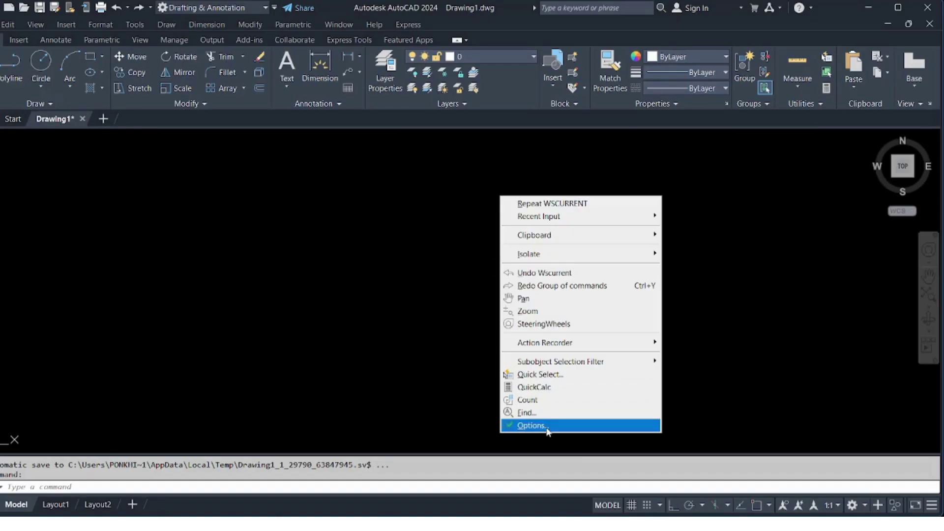
pyautogui.click(547, 429)
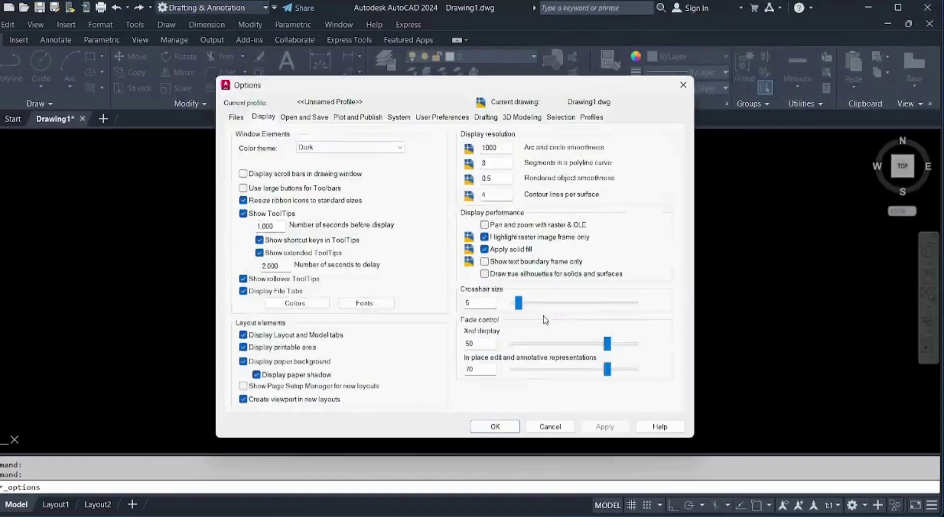
pyautogui.moveTo(498, 330); pyautogui.dragTo(456, 340)
pyautogui.write('15')
# - Enlarge the pickbox to about the middle of its size range and accept the options
pyautogui.click(560, 140)
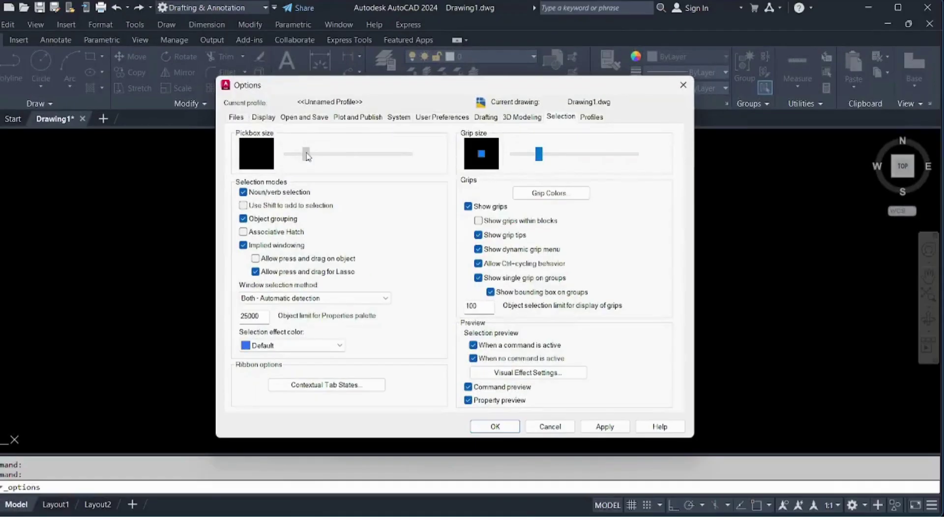
pyautogui.moveTo(334, 160)
pyautogui.mouseDown()
pyautogui.moveTo(357, 164)
pyautogui.moveTo(324, 157)
pyautogui.moveTo(345, 158)
pyautogui.mouseUp()
pyautogui.click(496, 427)
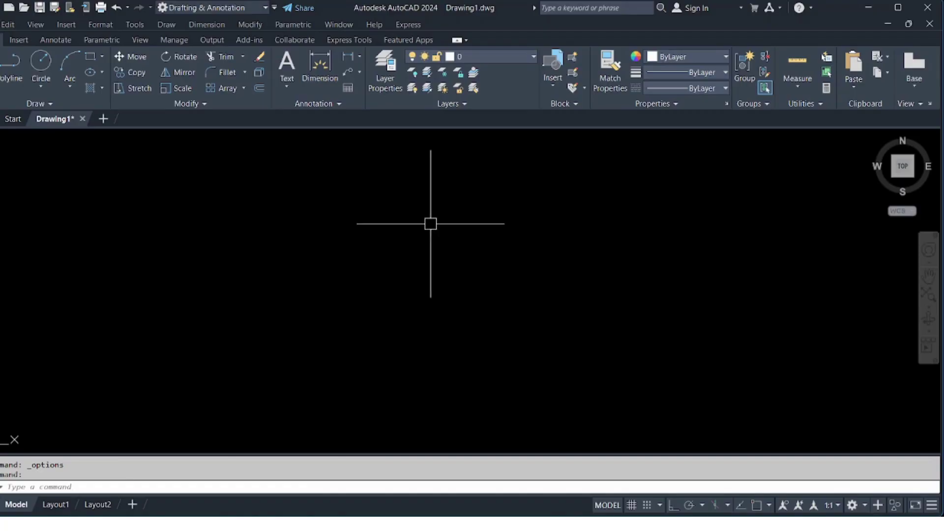
# - Change the 2D model space uniform background color to White and accept the options
pyautogui.rightClick(431, 224)
pyautogui.click(463, 457)
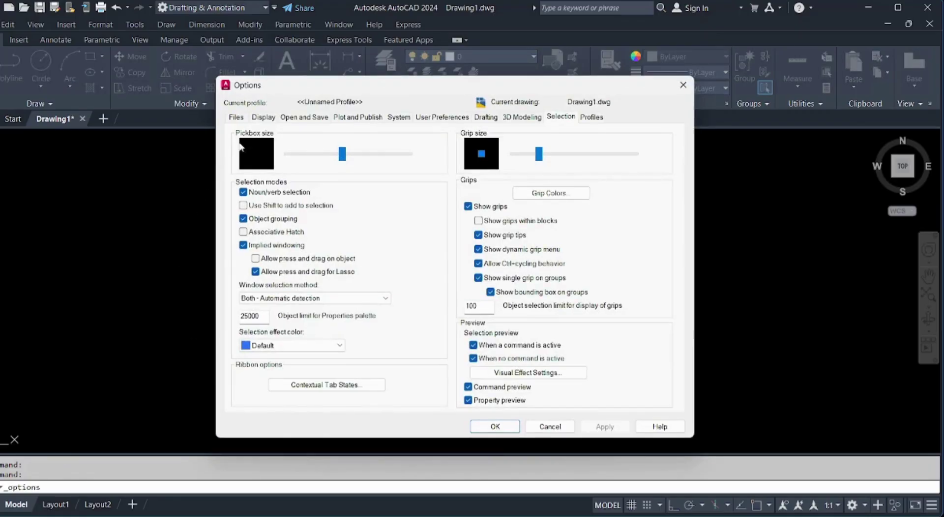
pyautogui.click(263, 118)
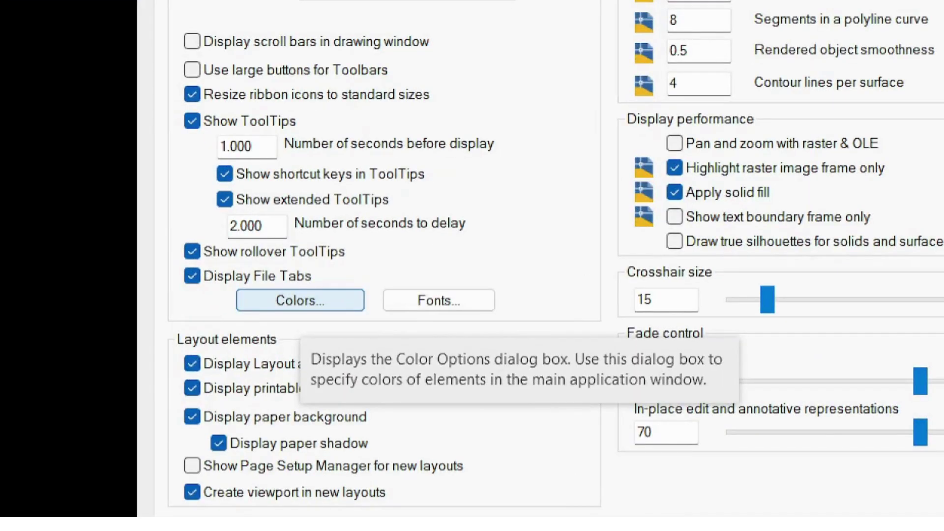
pyautogui.click(296, 305)
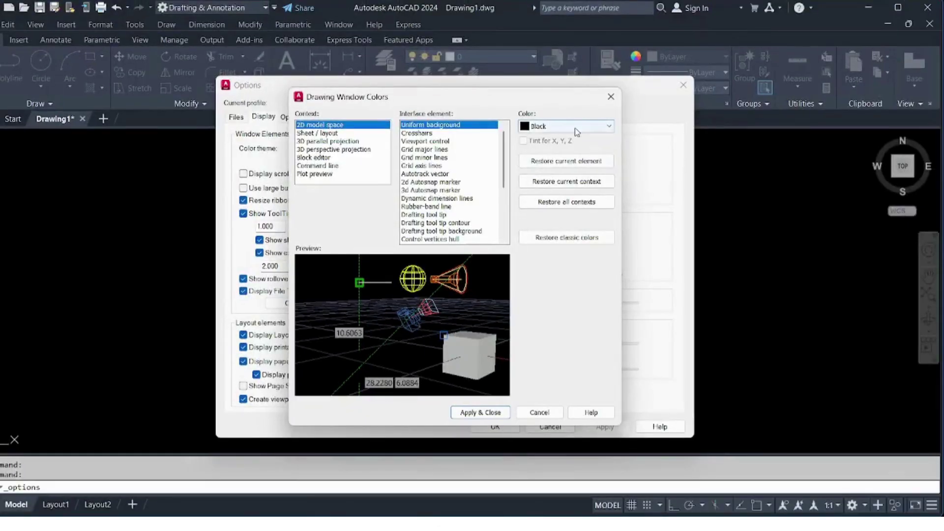
pyautogui.click(695, 119)
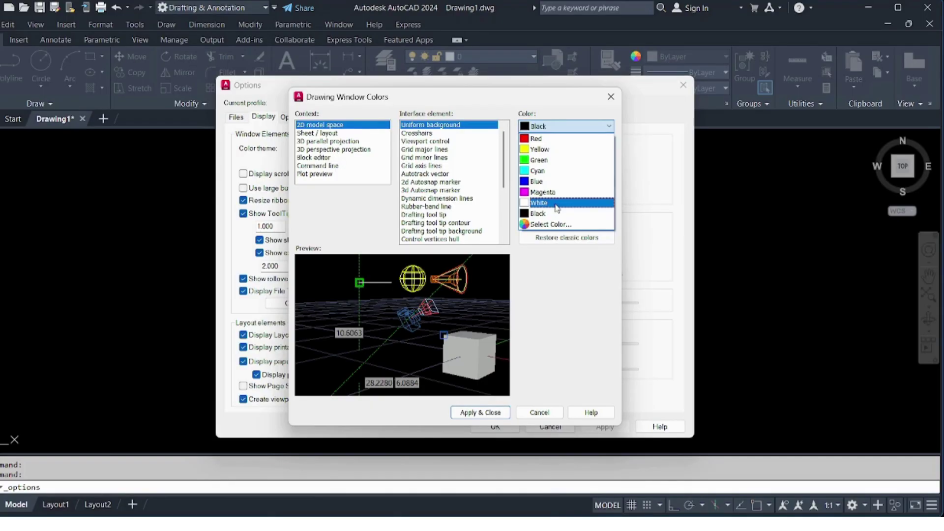
pyautogui.click(557, 203)
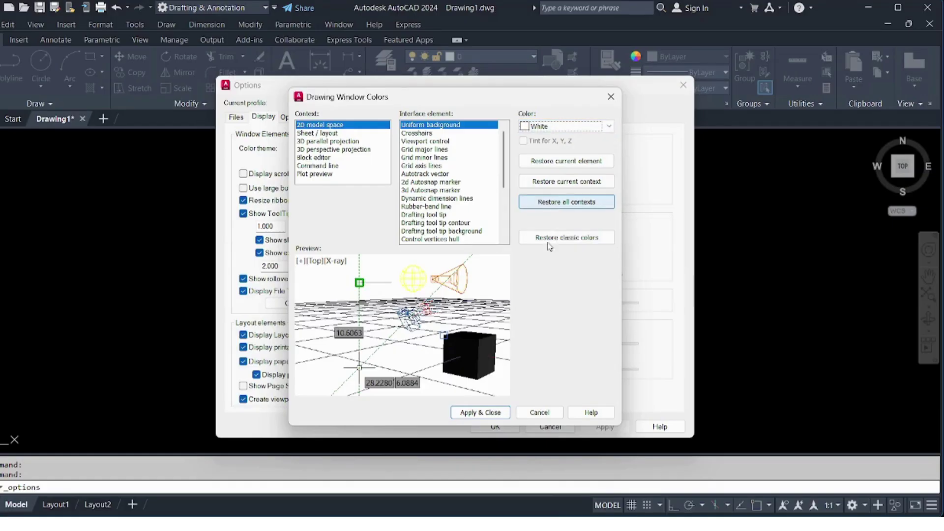
pyautogui.click(481, 413)
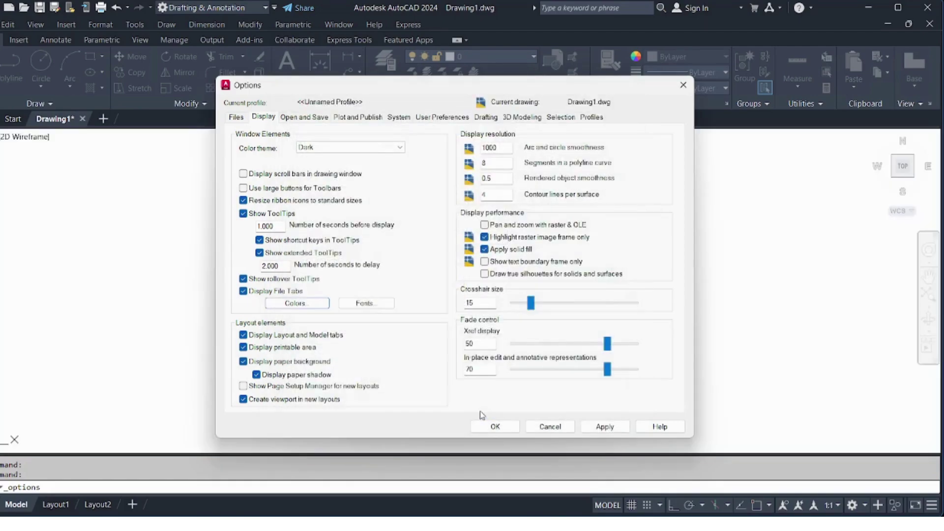
pyautogui.click(491, 425)
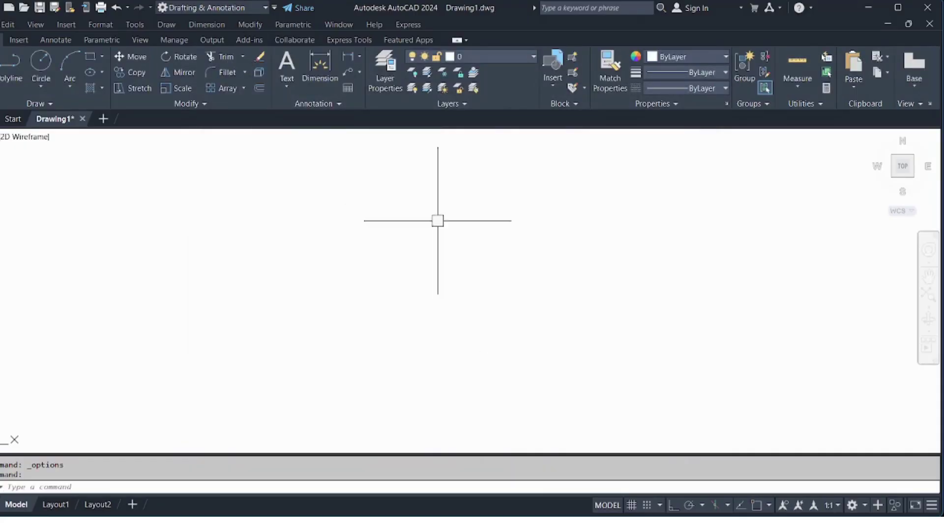
# - Set the 2D model space uniform background color back to Black
pyautogui.rightClick(452, 176)
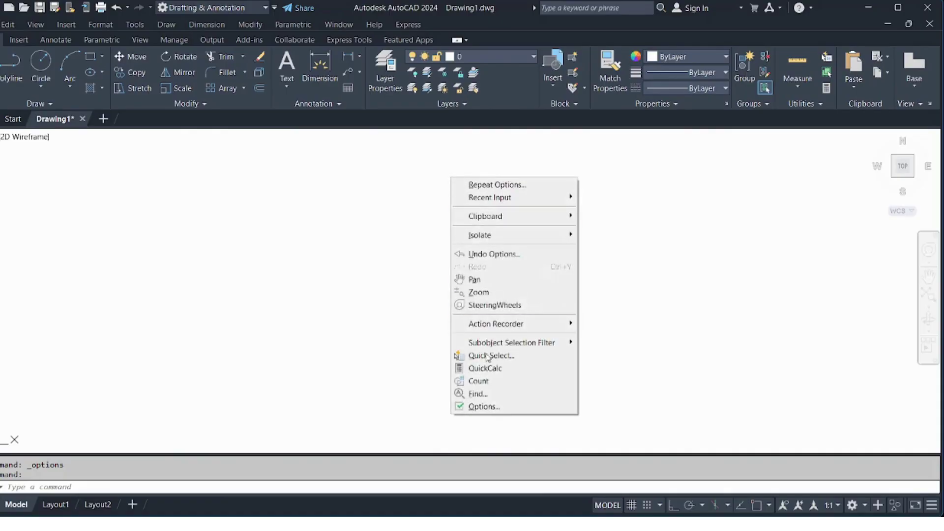
pyautogui.click(497, 407)
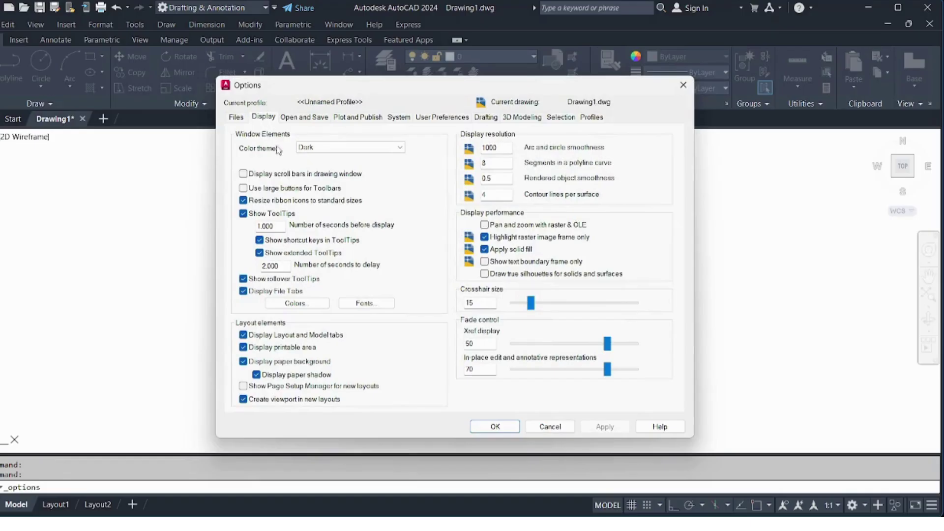
pyautogui.click(296, 304)
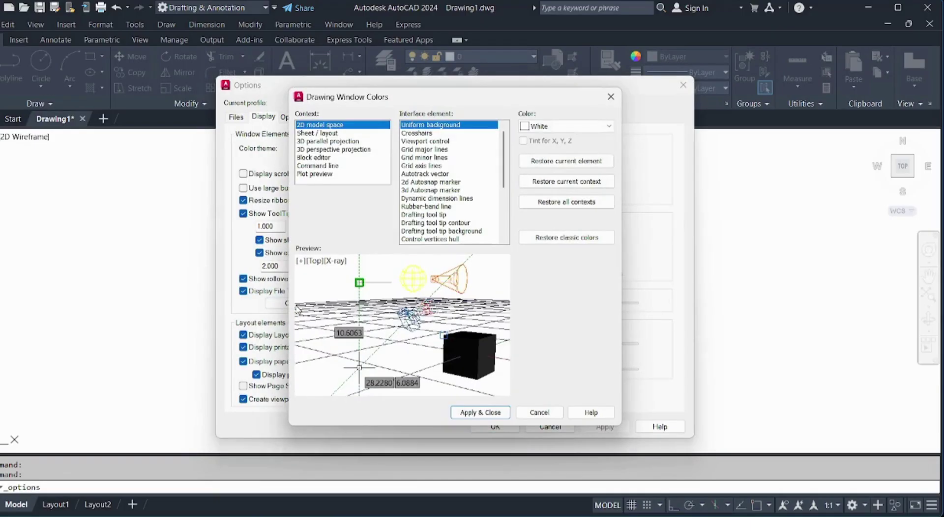
pyautogui.click(609, 126)
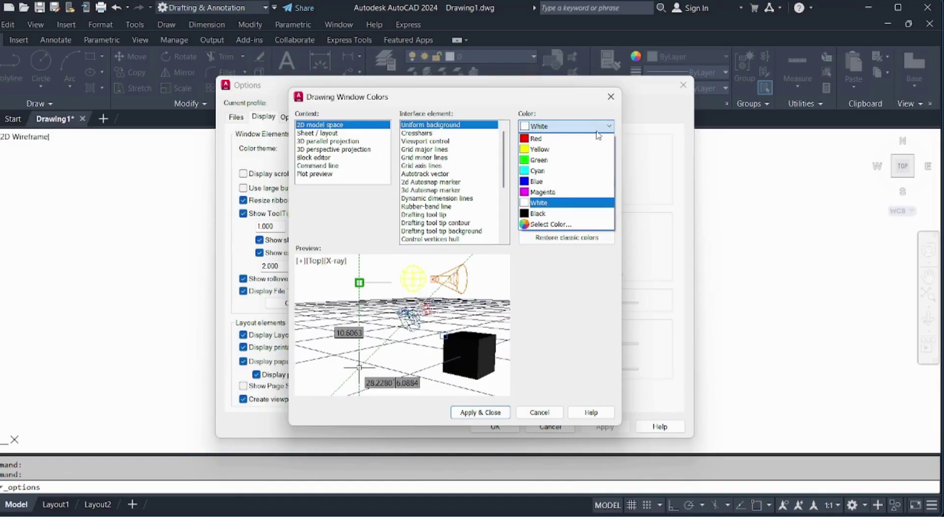
pyautogui.click(577, 214)
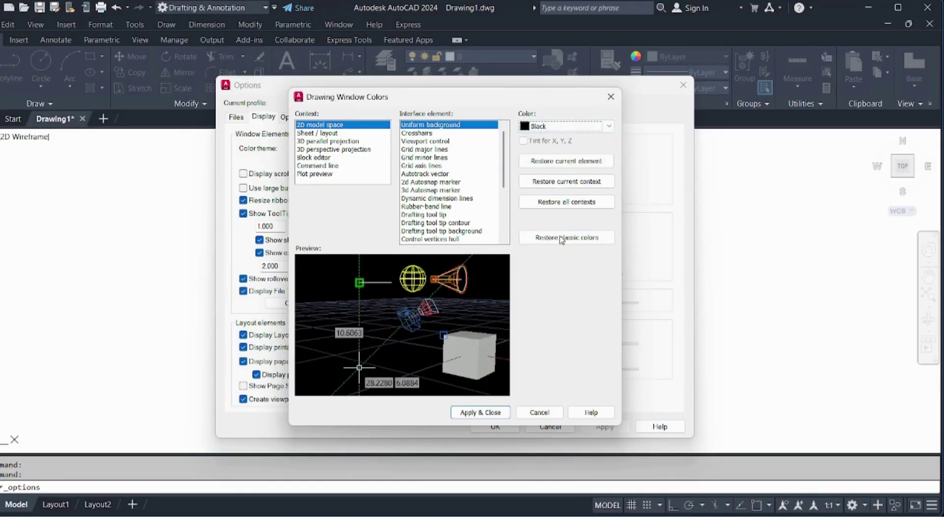
pyautogui.click(495, 415)
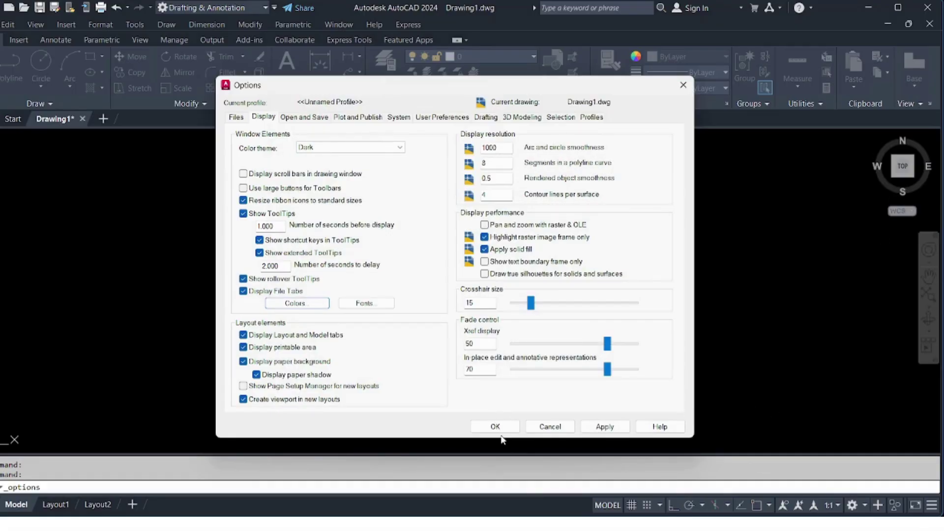
# - Set the 2D model space crosshairs color to Yellow and accept the options
pyautogui.click(300, 303)
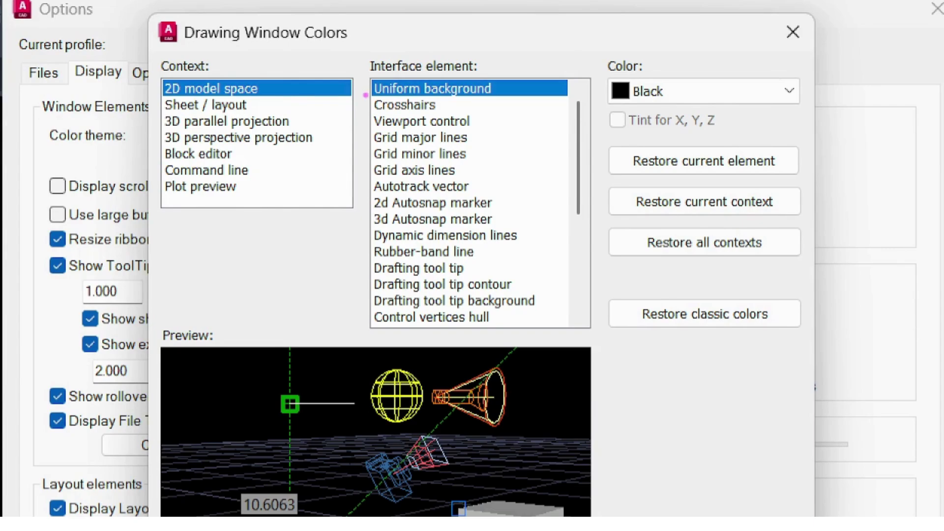
pyautogui.keyDown('ctrl'); pyautogui.moveTo(366, 95); pyautogui.dragTo(517, 109); pyautogui.keyUp('ctrl')
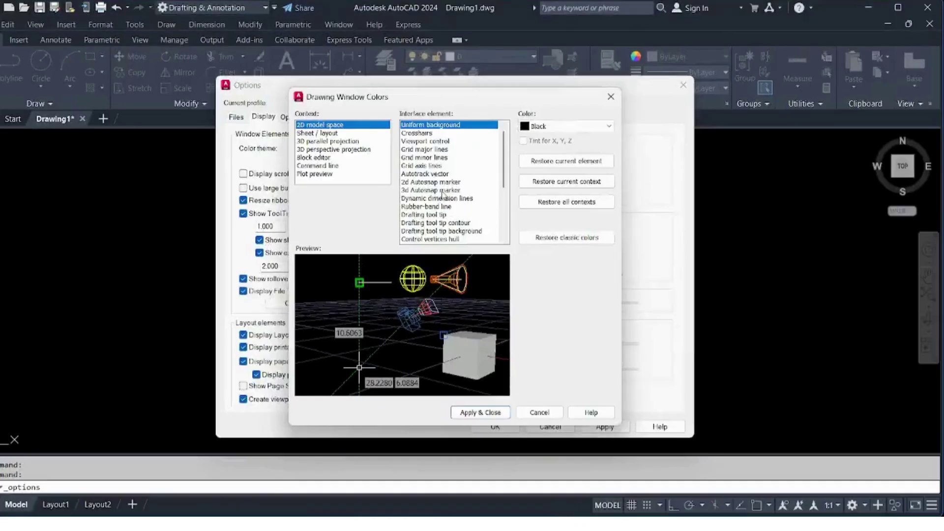
pyautogui.click(429, 133)
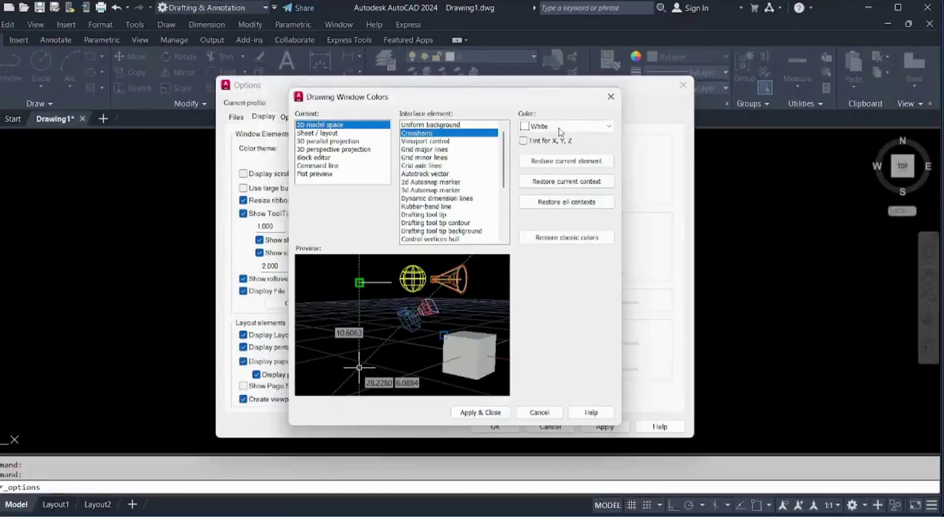
pyautogui.click(562, 123)
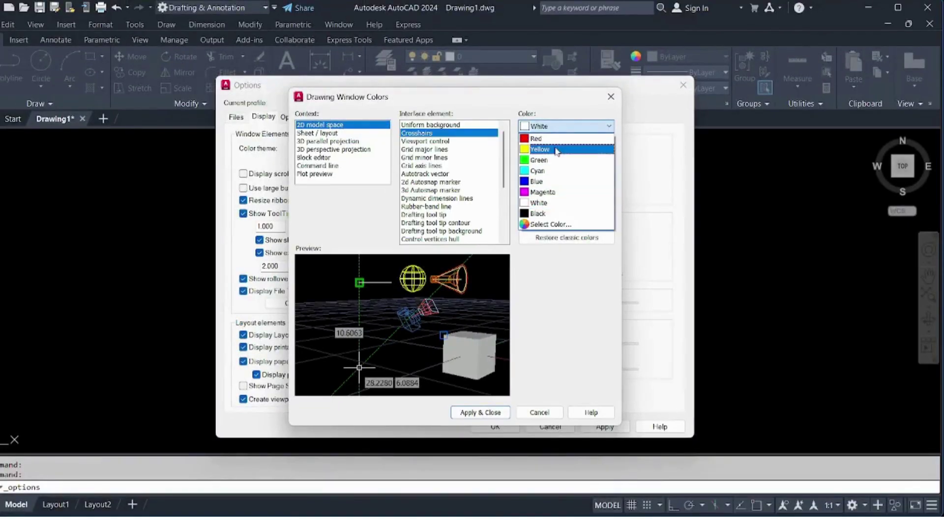
pyautogui.click(550, 150)
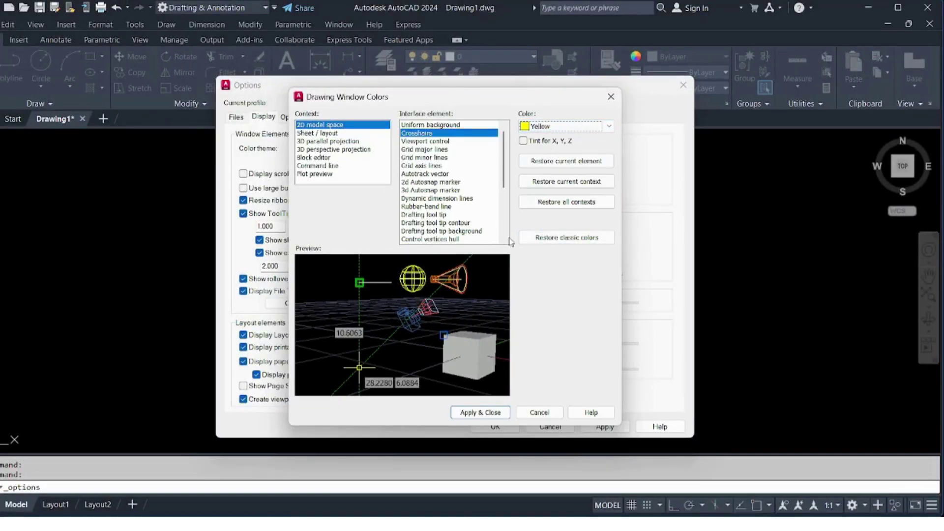
pyautogui.click(479, 414)
pyautogui.click(495, 427)
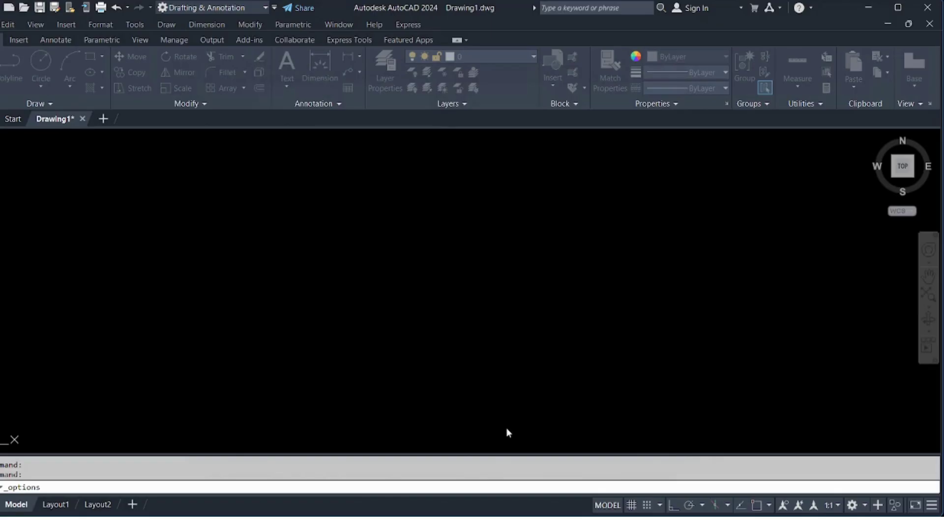